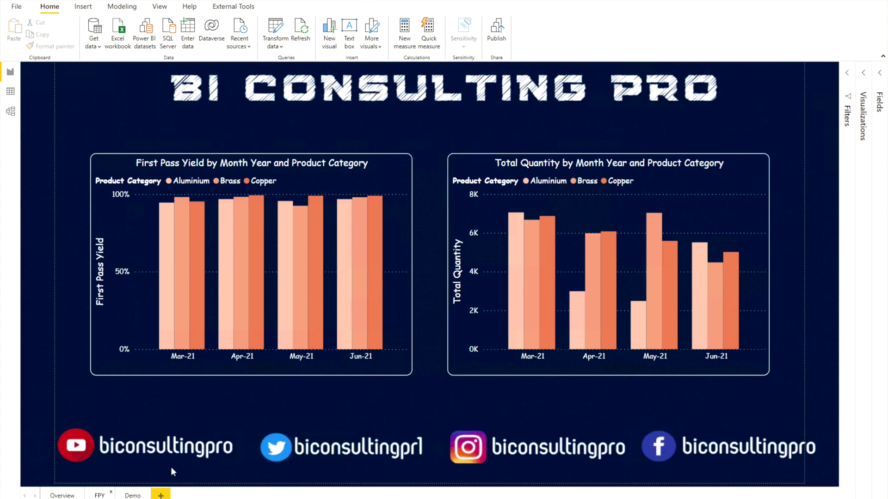
Step: Switch to the empty Demo report page
{"action": "left_click", "coordinate": [133, 495]}
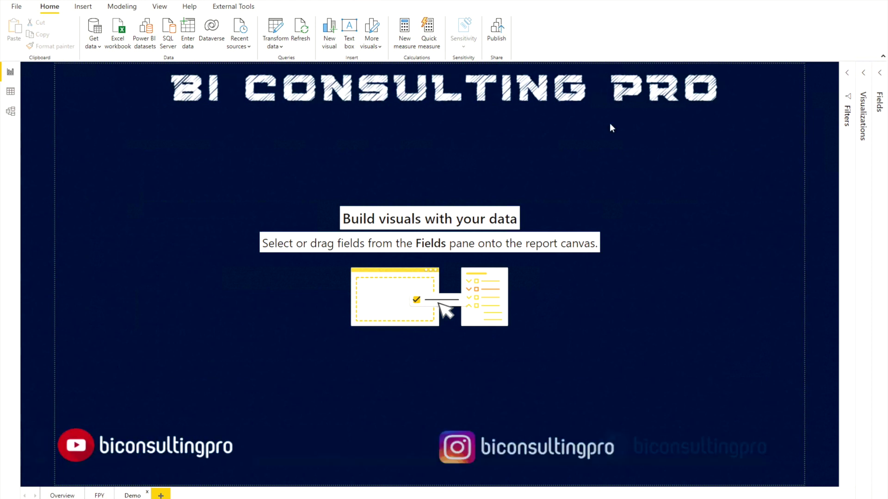
Step: Expand Quantity Data in the Fields pane and review the First Pass Yield formula without changing it
{"action": "left_click", "coordinate": [882, 73]}
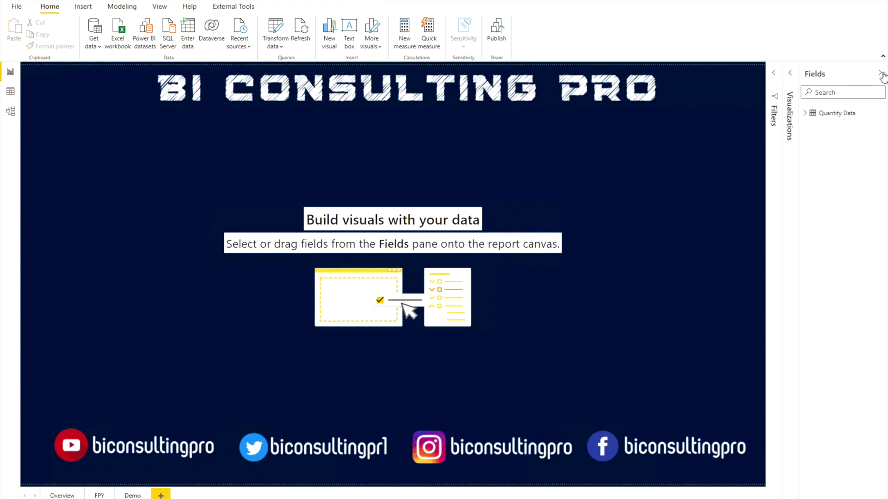
{"action": "left_click", "coordinate": [803, 113]}
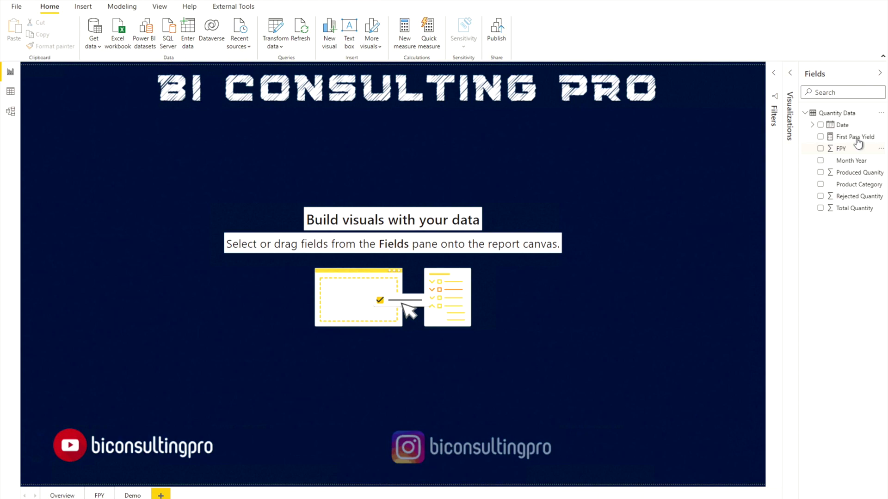
{"action": "left_click", "coordinate": [858, 138]}
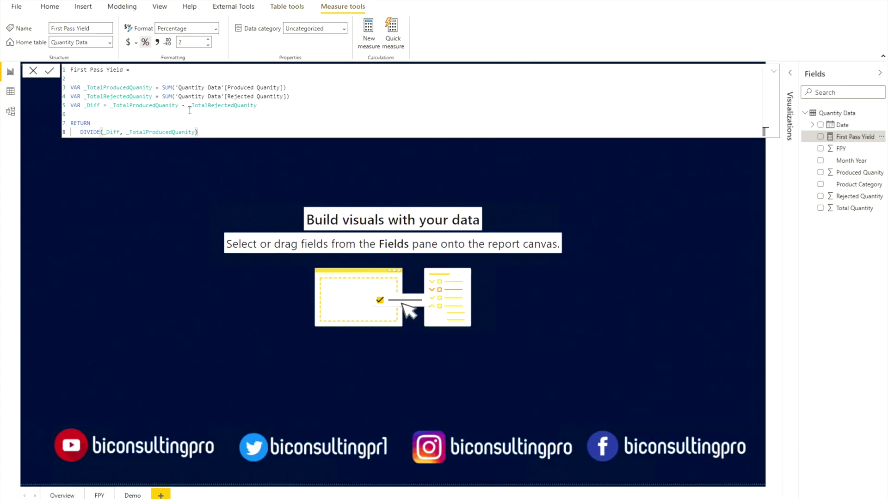
{"action": "left_click", "coordinate": [37, 72]}
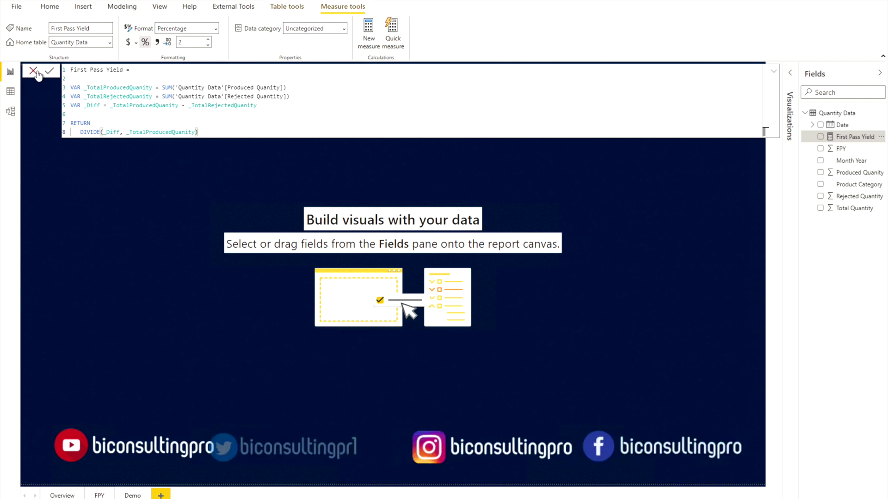
{"action": "left_click", "coordinate": [881, 115]}
Step: Start a new Quantity Data measure reading 'FPY Measure =' with empty lines below it
{"action": "left_click", "coordinate": [839, 124]}
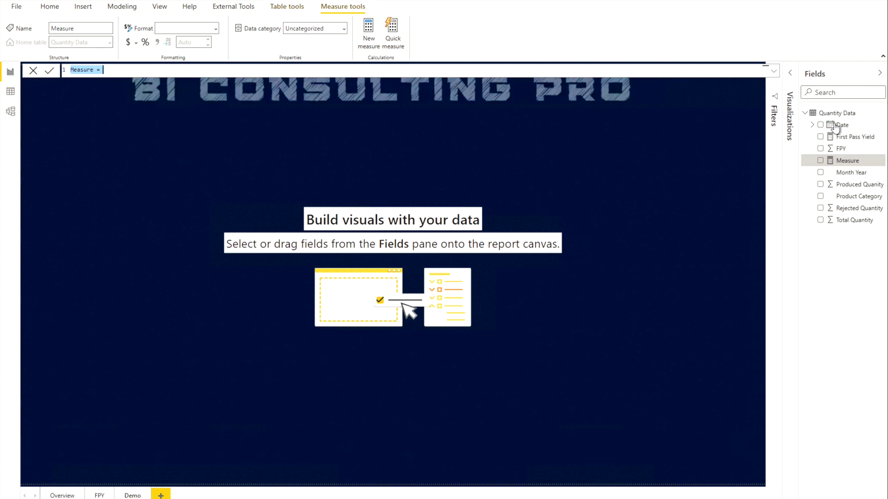
{"action": "type", "text": "FPY"}
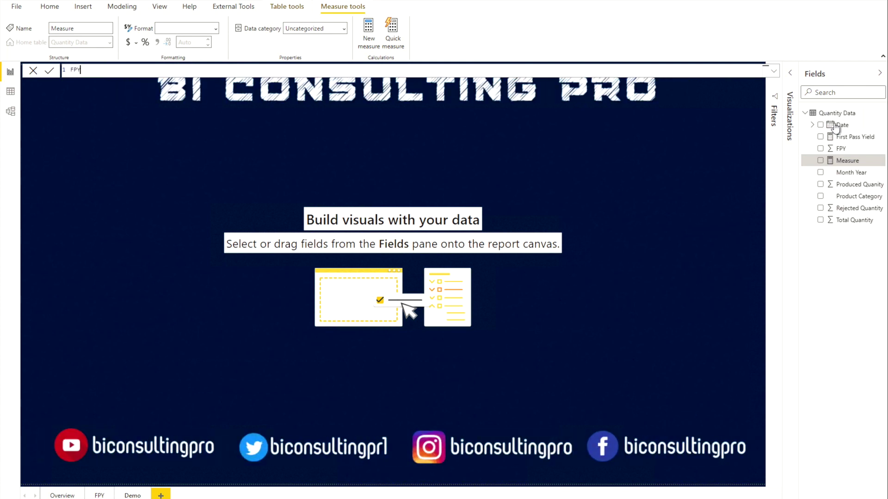
{"action": "type", "text": " Measu"}
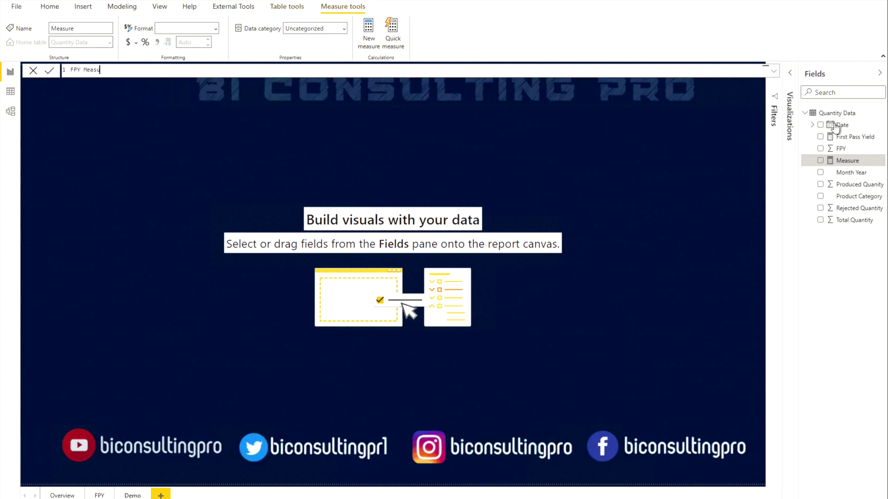
{"action": "type", "text": "re ="}
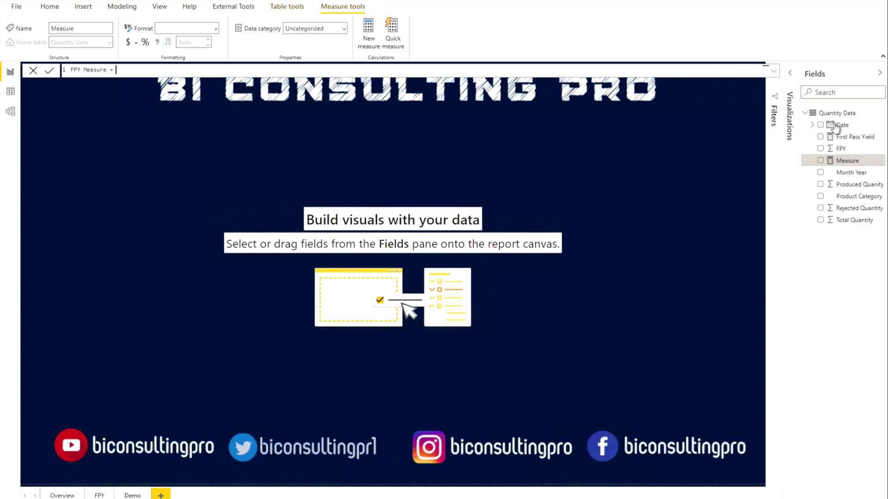
{"action": "key", "text": "shift+Return"}
{"action": "key", "text": "shift+Return"}
{"action": "key", "text": "shift+Return"}
{"action": "key", "text": "shift+Return"}
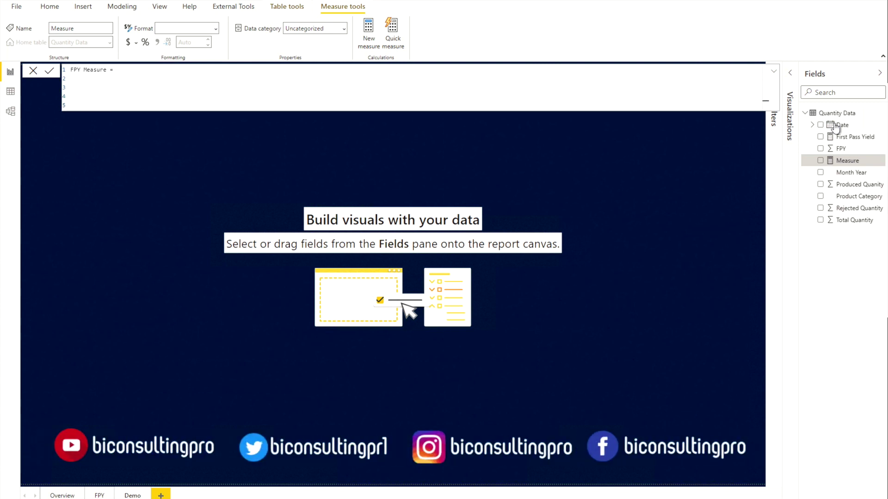
{"action": "key", "text": "Up"}
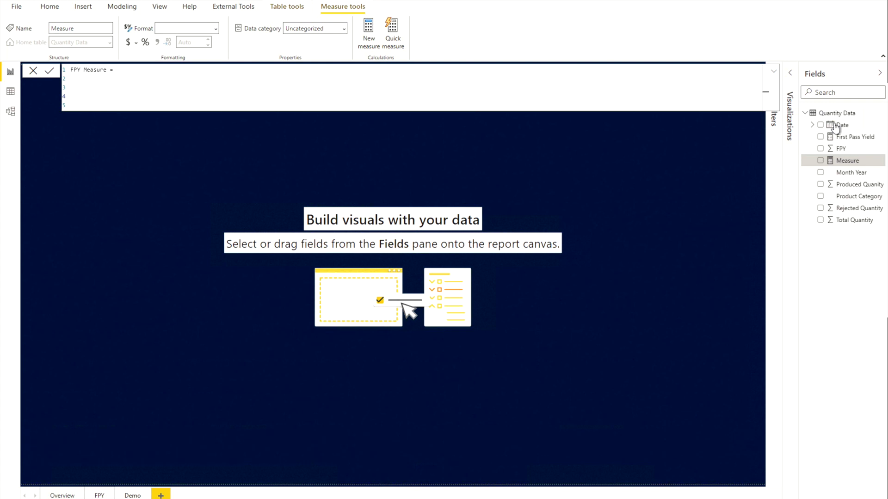
{"action": "type", "text": "x - y"}
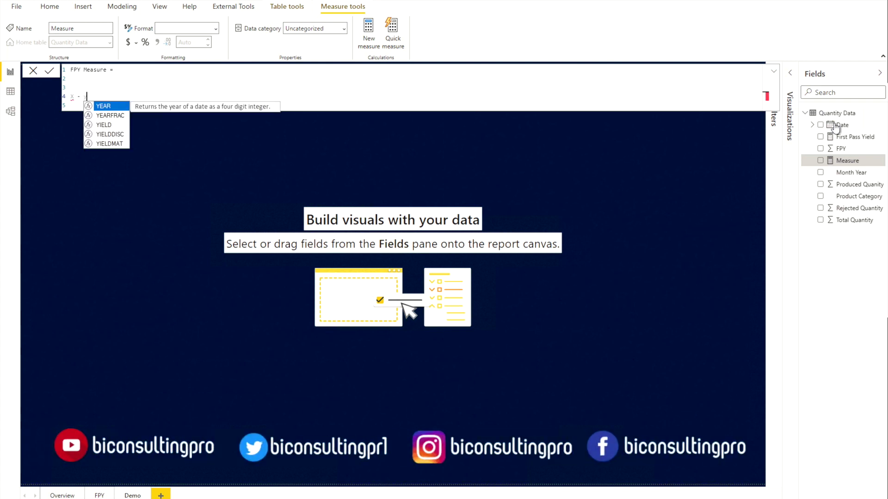
{"action": "type", "text": " / x"}
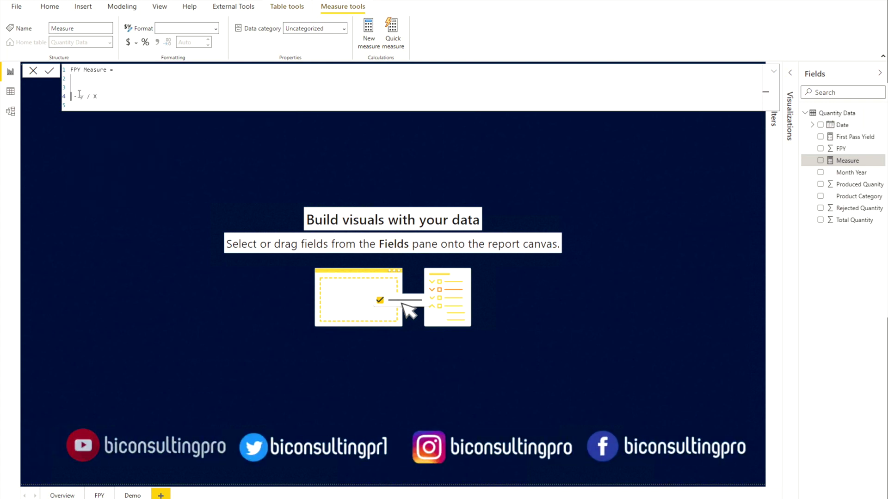
{"action": "left_click", "coordinate": [74, 96]}
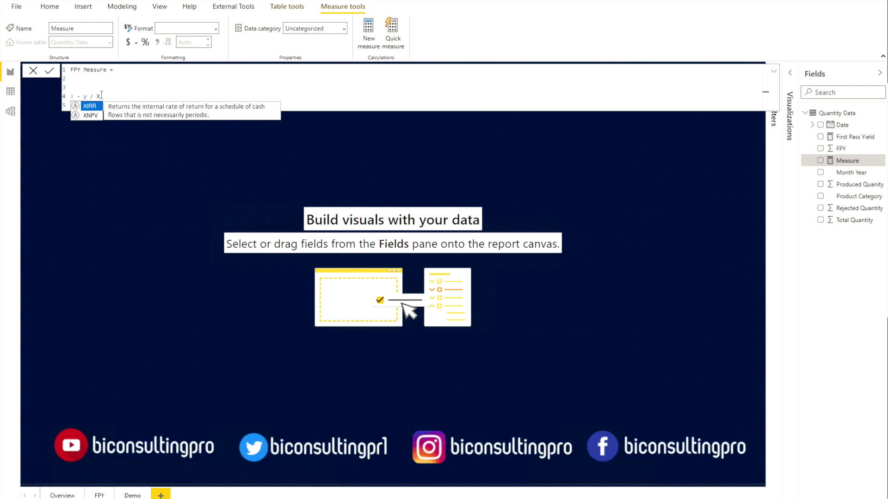
{"action": "left_click_drag", "start_coordinate": [101, 95], "coordinate": [60, 92]}
{"action": "key", "text": "BackSpace"}
Step: Define VAR _NewCompProduced = SUM('Quantity Data'[Produced Quanity]) on line 3 of the formula
{"action": "type", "text": "VA"}
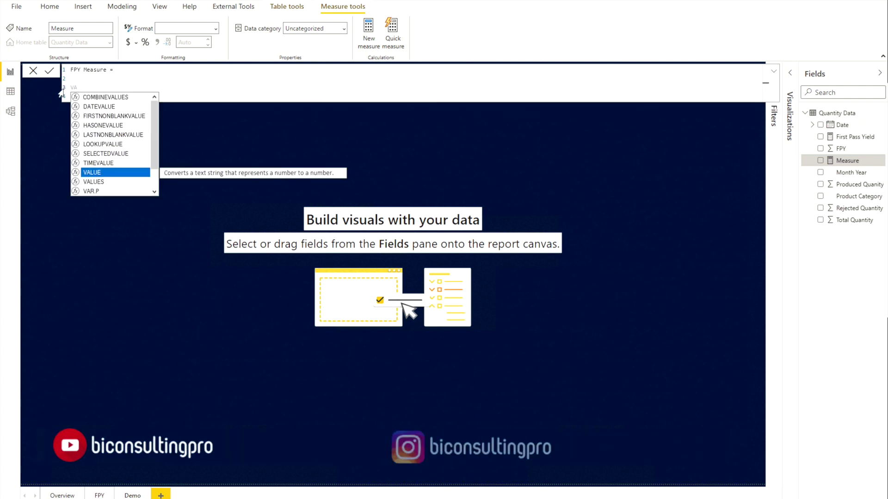
{"action": "key", "text": "BackSpace"}
{"action": "key", "text": "BackSpace"}
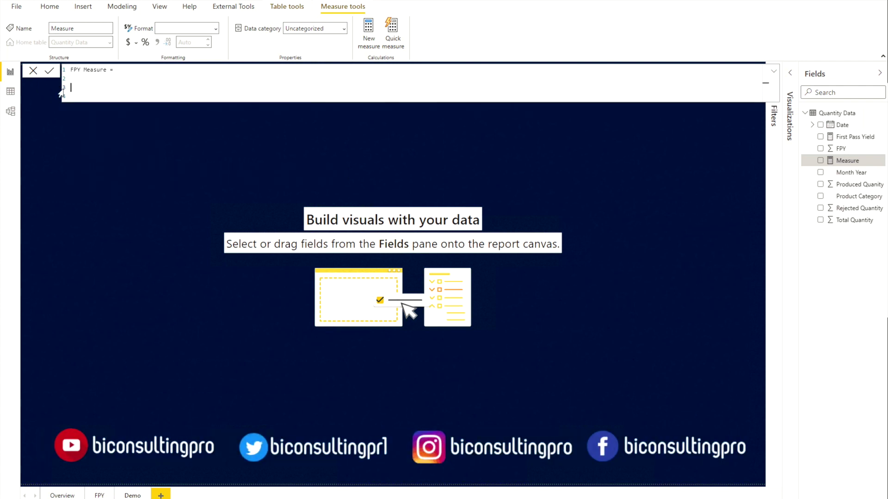
{"action": "type", "text": "VAR _N"}
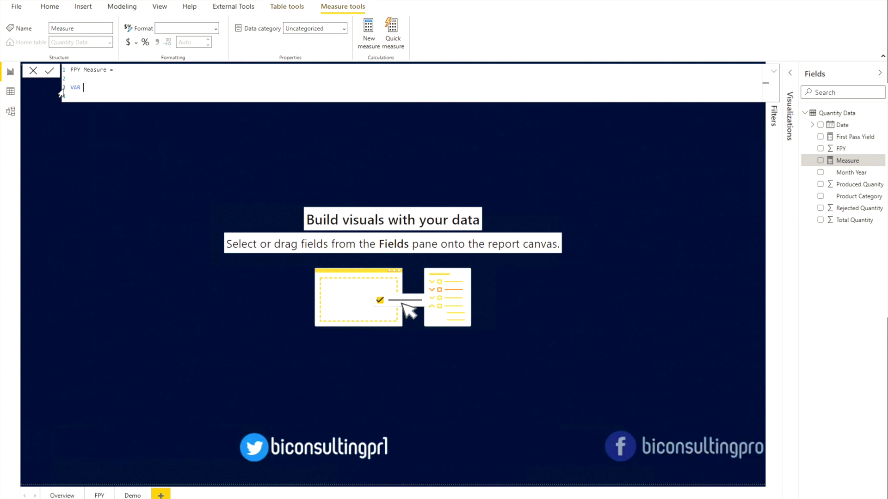
{"action": "type", "text": "ewCompProduced"}
{"action": "type", "text": " = "}
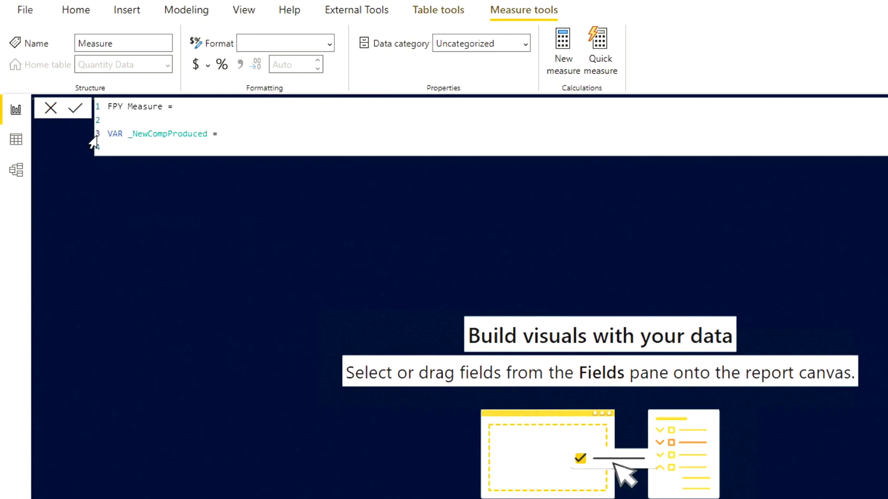
{"action": "type", "text": "SUM("}
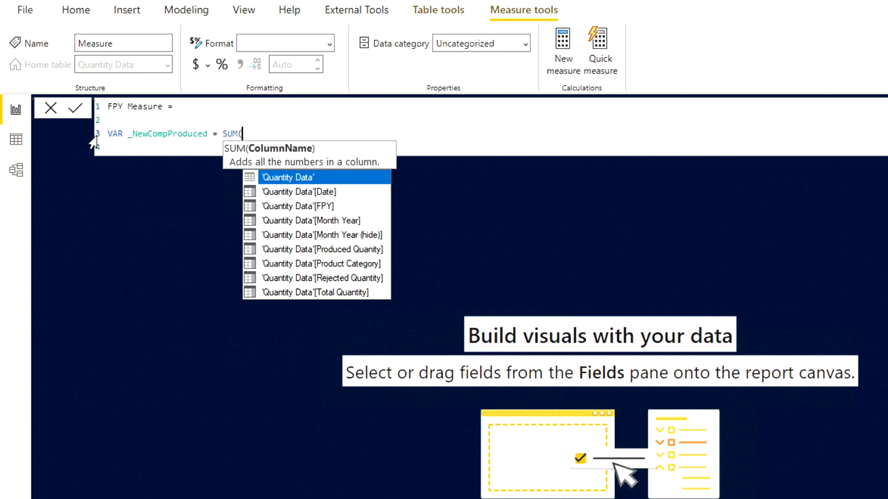
{"action": "type", "text": "p"}
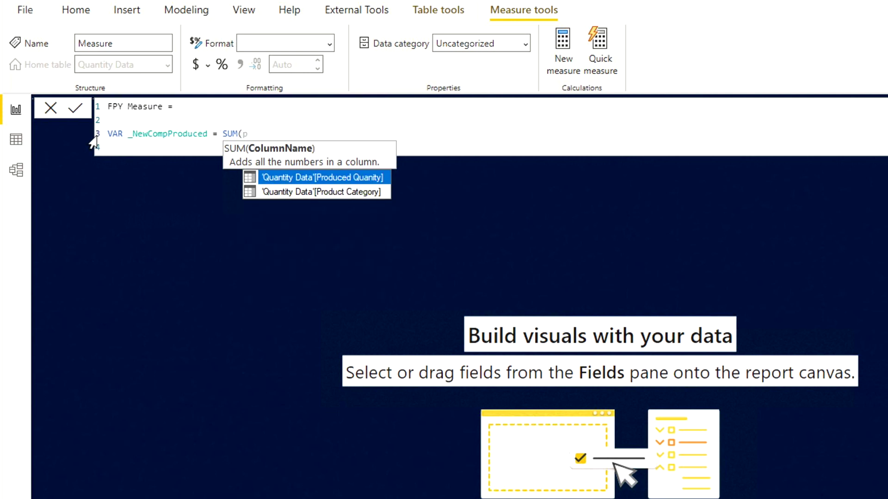
{"action": "left_click", "coordinate": [338, 181]}
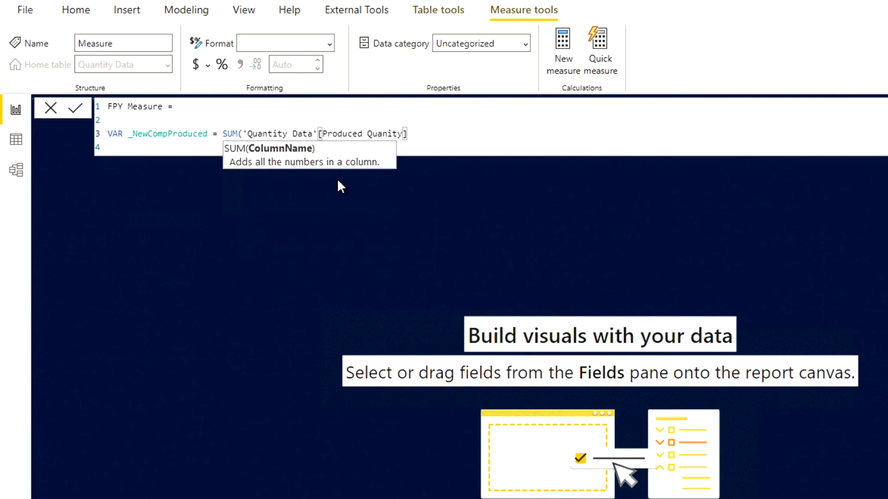
{"action": "type", "text": ")"}
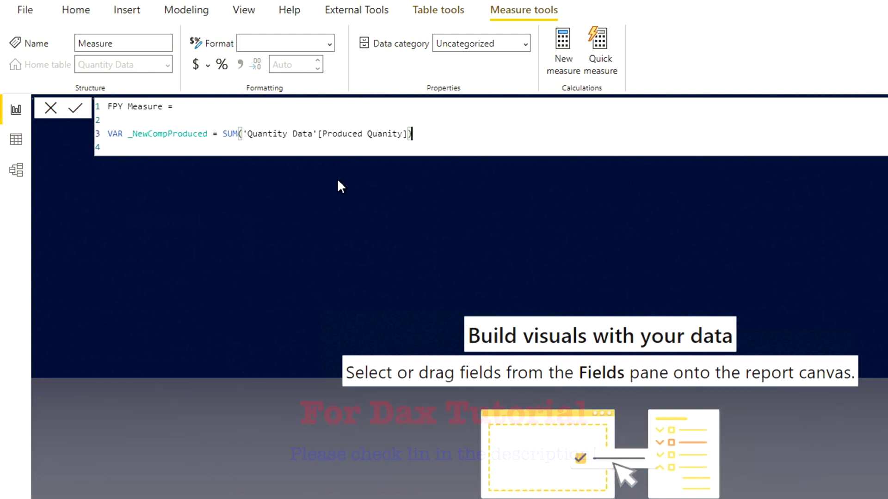
Step: Add VAR _NewRejected = SUM('Quantity Data'[Rejected Quantity]) on the next line
{"action": "key", "text": "Return"}
{"action": "type", "text": "VAR _"}
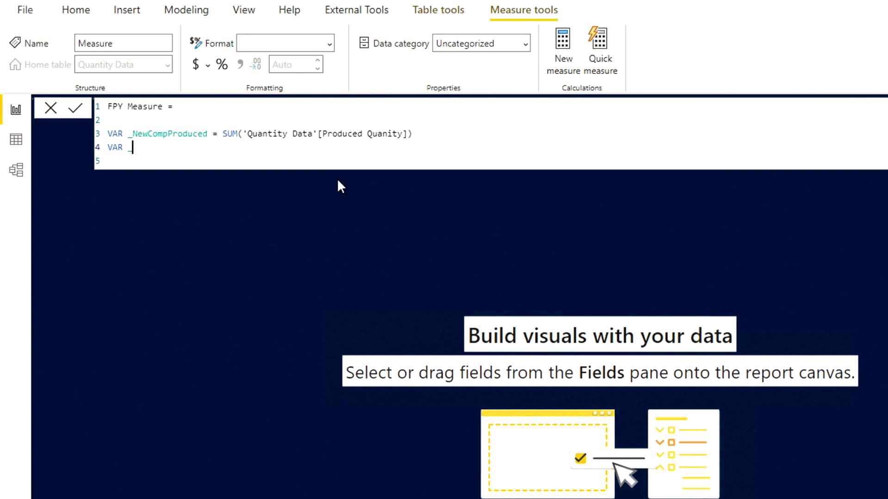
{"action": "type", "text": "NewRejected = SUM(Q"}
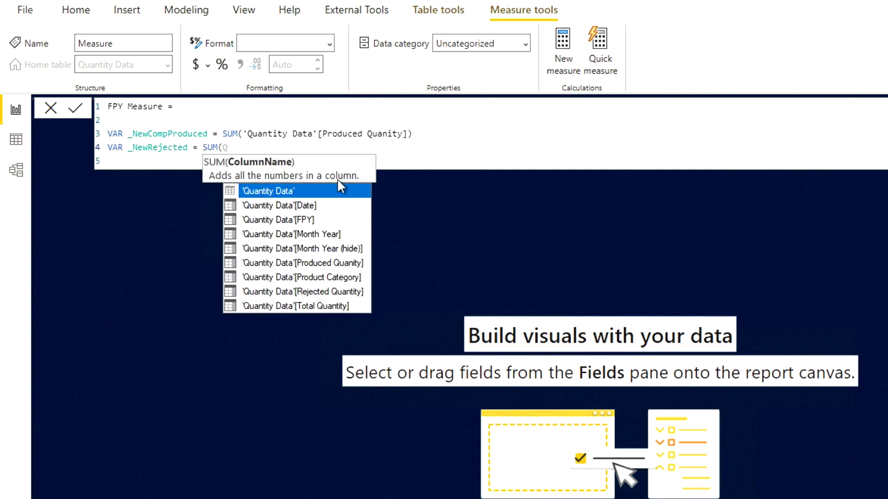
{"action": "double_click", "coordinate": [324, 293]}
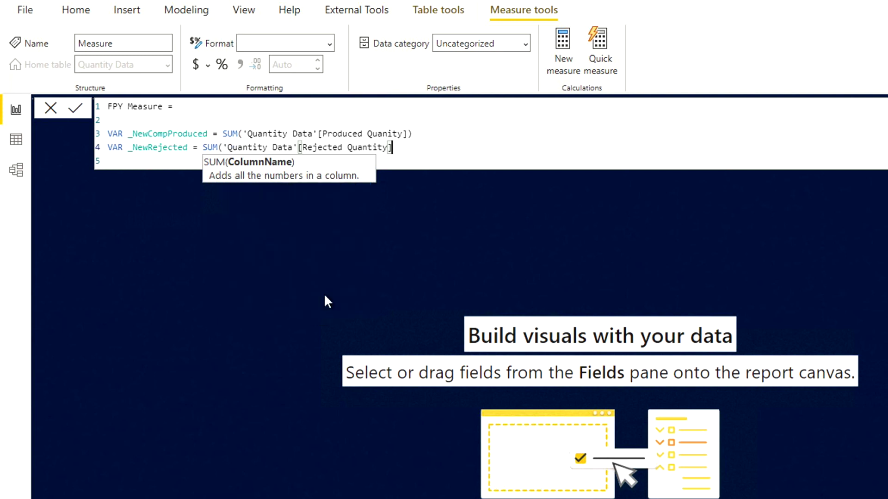
{"action": "type", "text": ")"}
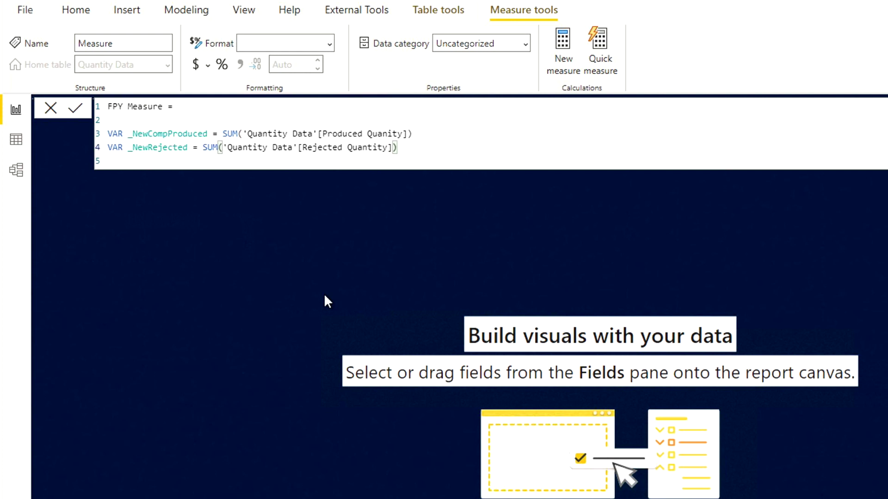
{"action": "key", "text": "Return"}
{"action": "key", "text": "Return"}
{"action": "type", "text": "RETU"}
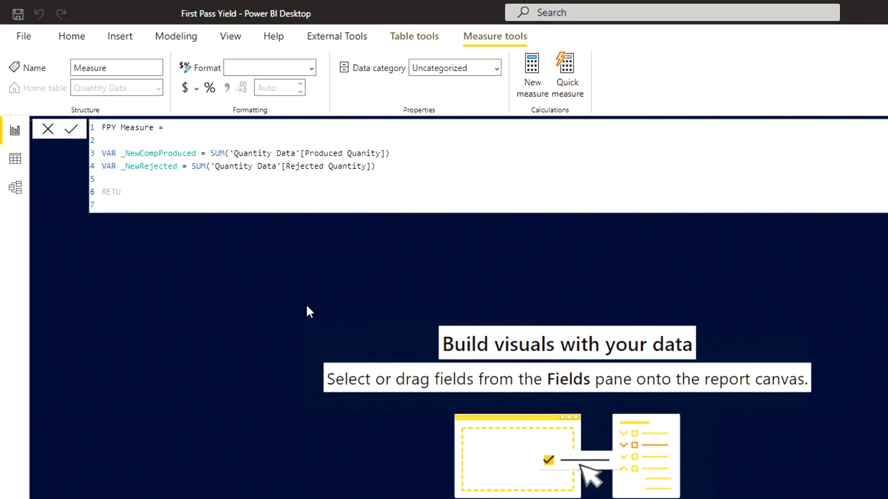
Step: Add VAR _Diff = _NewCompProduced - _NewRejected to the formula
{"action": "key", "text": "BackSpace"}
{"action": "key", "text": "BackSpace"}
{"action": "key", "text": "BackSpace"}
{"action": "type", "text": "V"}
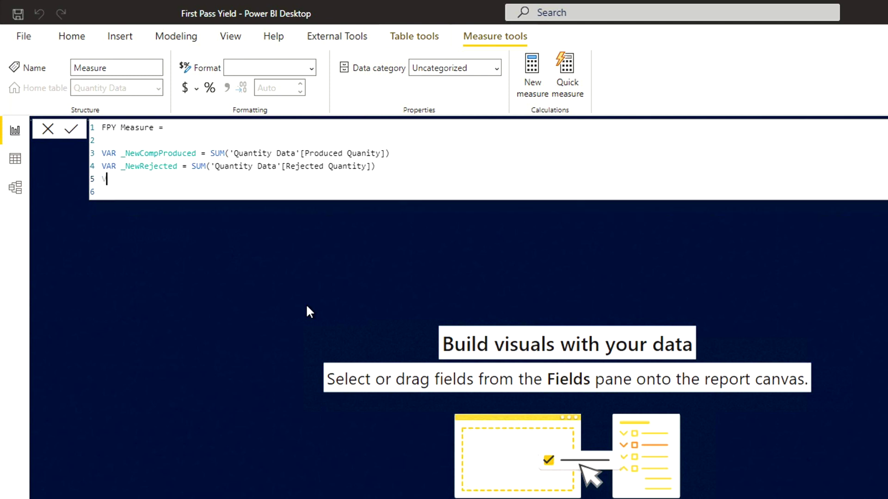
{"action": "type", "text": "AR _Diff = _"}
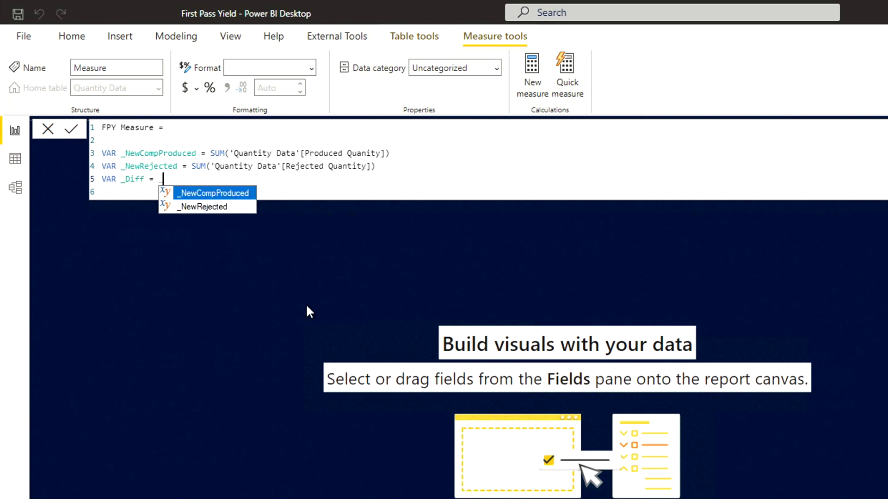
{"action": "type", "text": "N"}
{"action": "key", "text": "Tab"}
{"action": "type", "text": "- "}
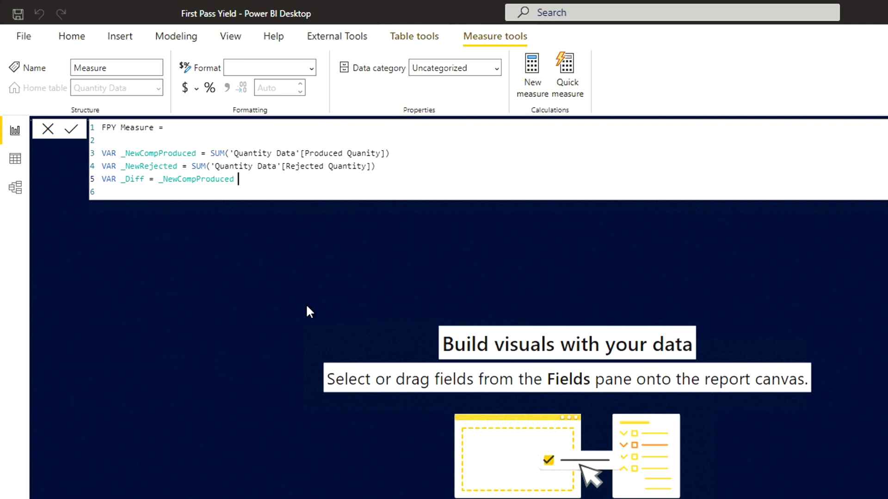
{"action": "type", "text": "_r"}
{"action": "key", "text": "BackSpace"}
{"action": "key", "text": "Down"}
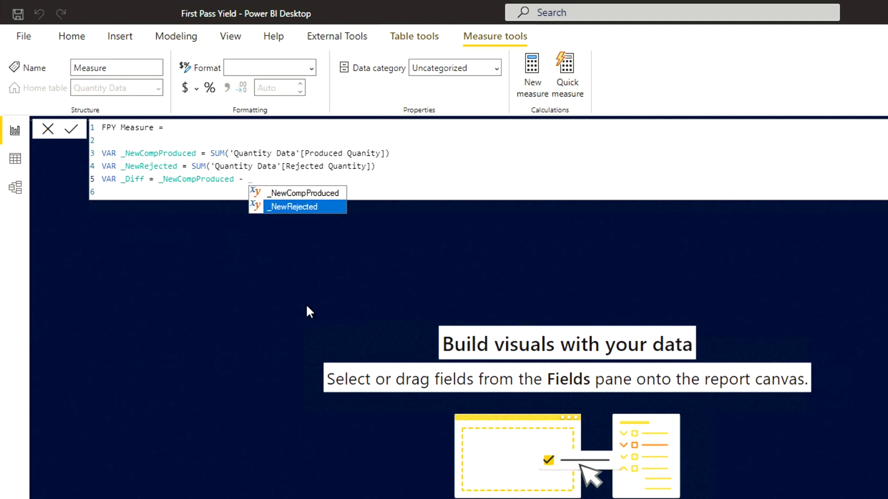
{"action": "key", "text": "Tab"}
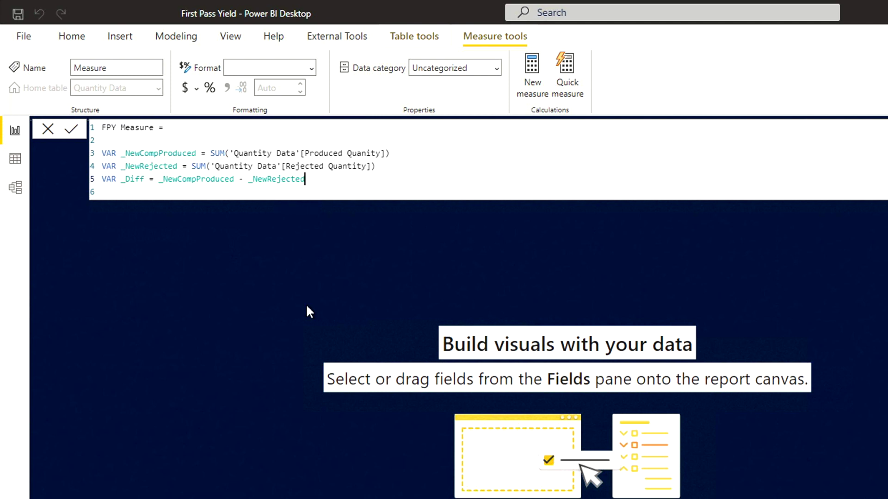
{"action": "key", "text": "Return"}
{"action": "key", "text": "Return"}
Step: Finish the measure with RETURN DIVIDE(_Diff, _NewCompProduced)
{"action": "type", "text": "RETU"}
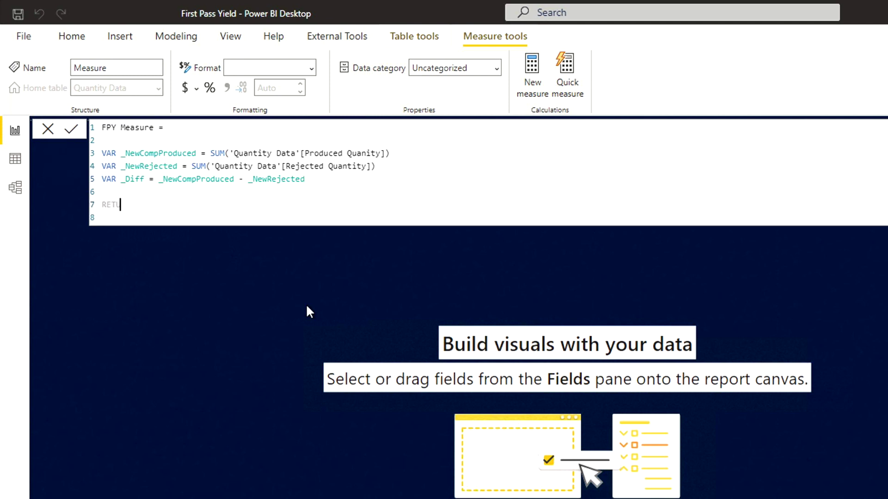
{"action": "type", "text": "RN"}
{"action": "key", "text": "Return"}
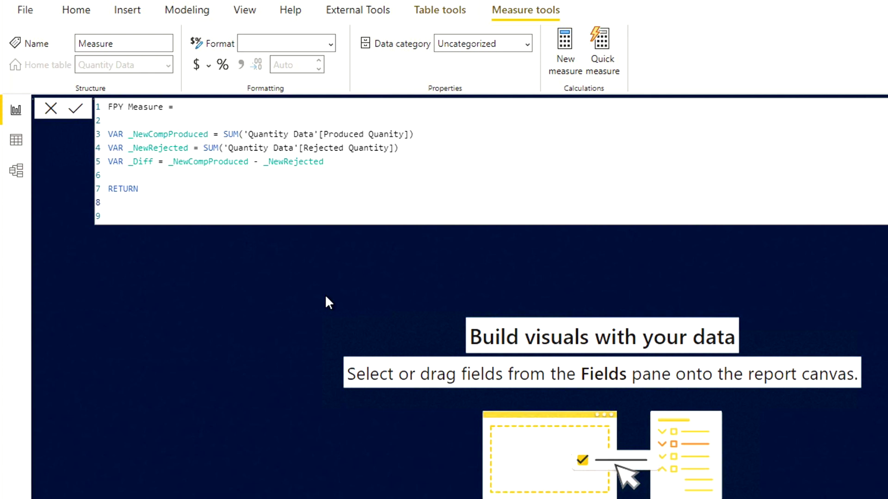
{"action": "type", "text": "DIV"}
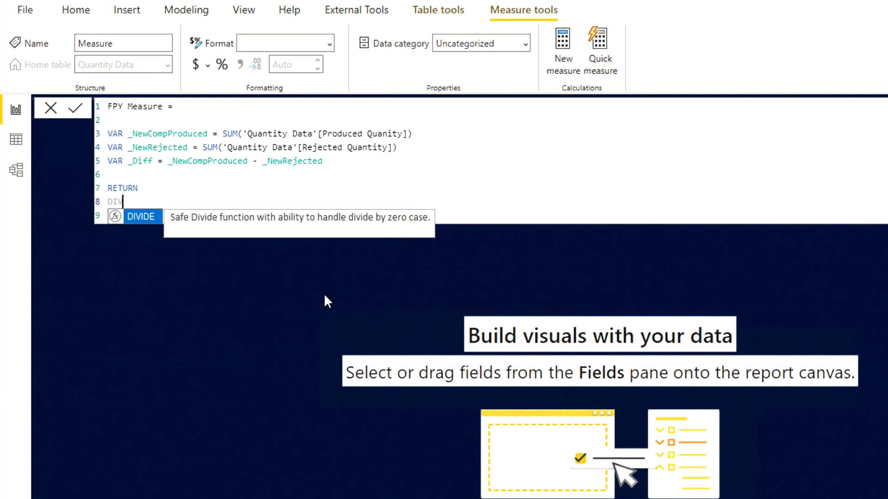
{"action": "key", "text": "Tab"}
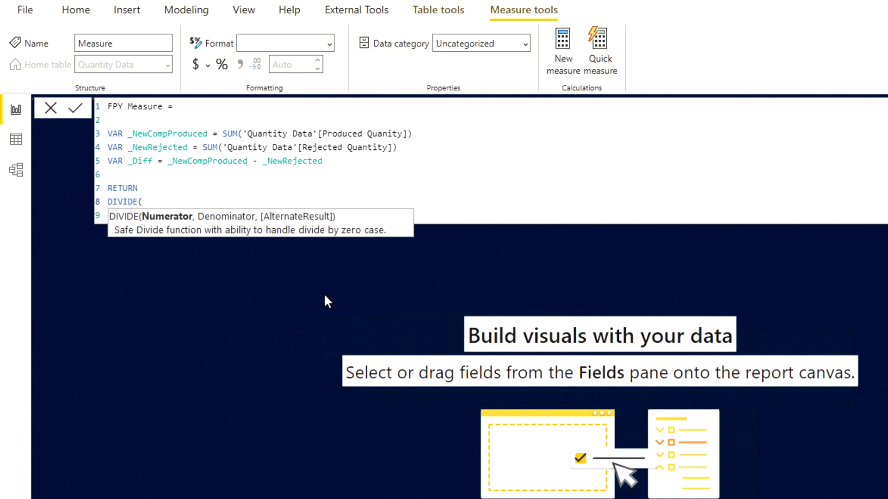
{"action": "type", "text": "_"}
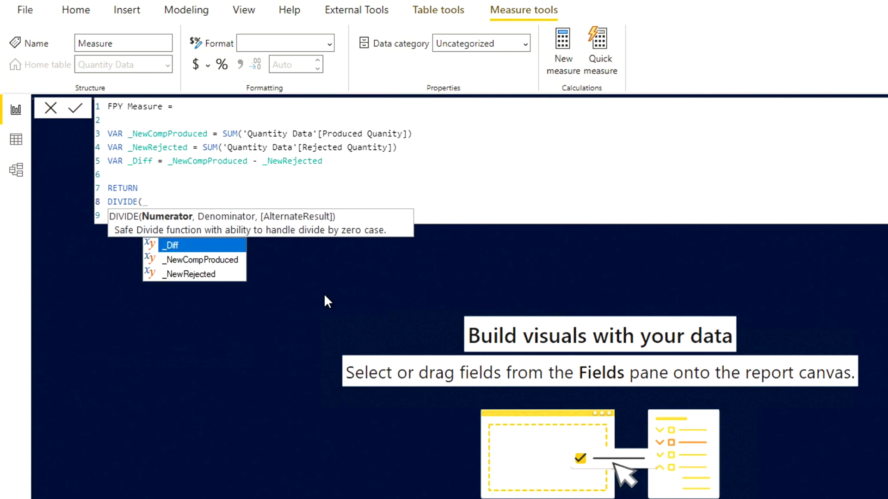
{"action": "type", "text": "d"}
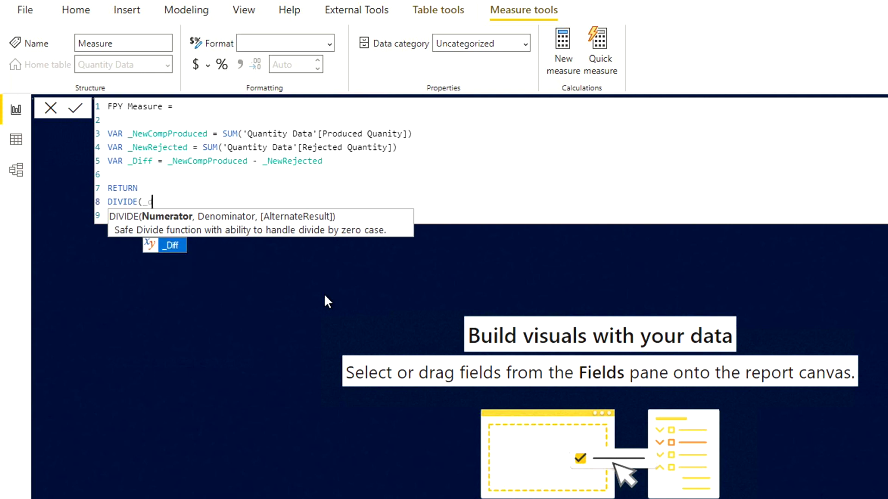
{"action": "key", "text": "Tab"}
{"action": "type", "text": ","}
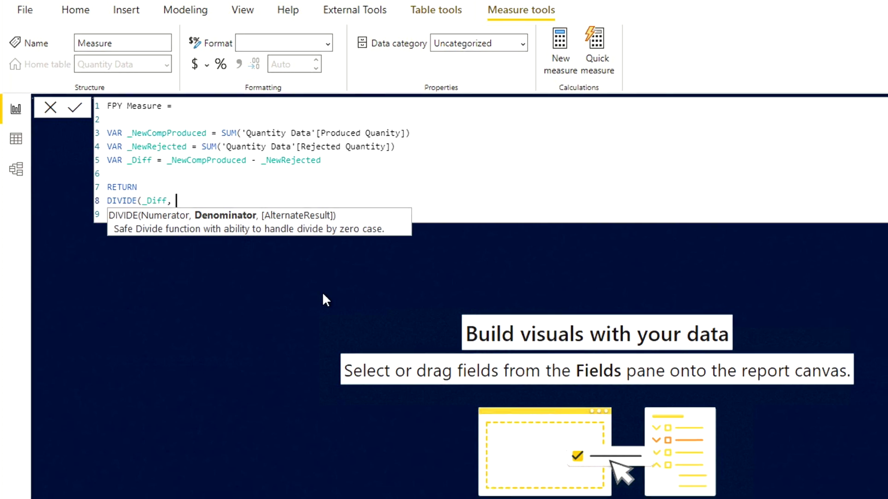
{"action": "type", "text": "_new"}
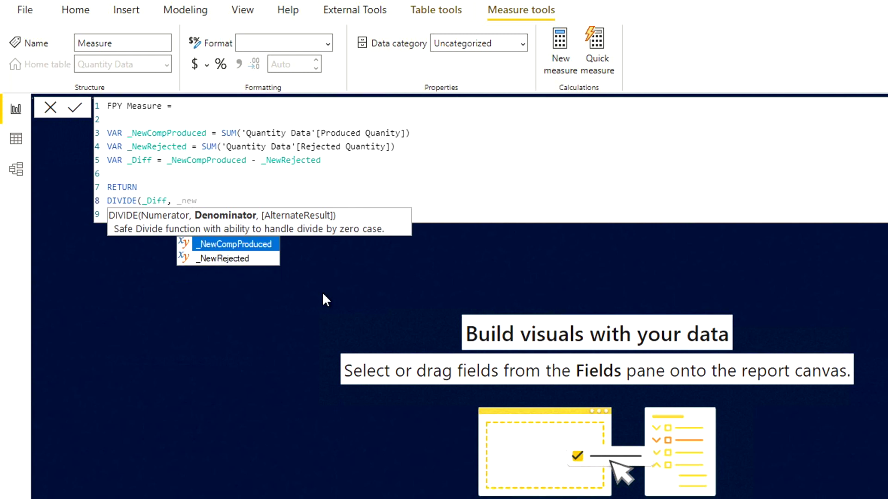
{"action": "key", "text": "Tab"}
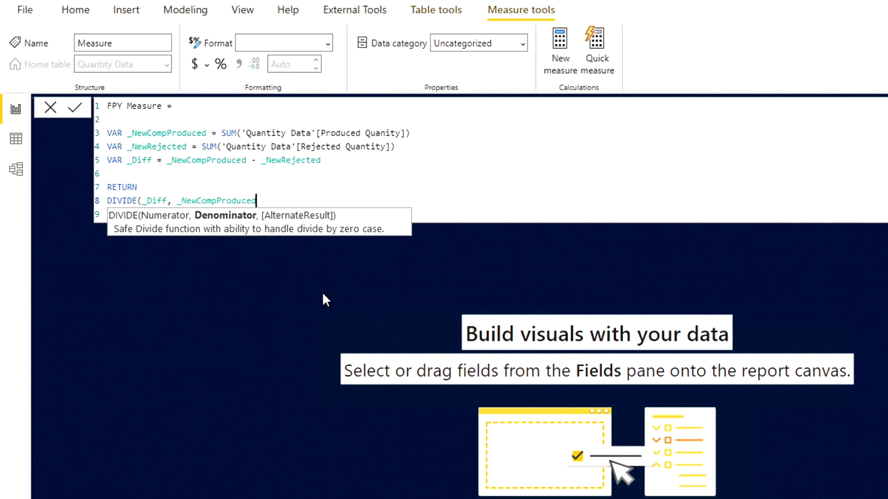
{"action": "type", "text": ")"}
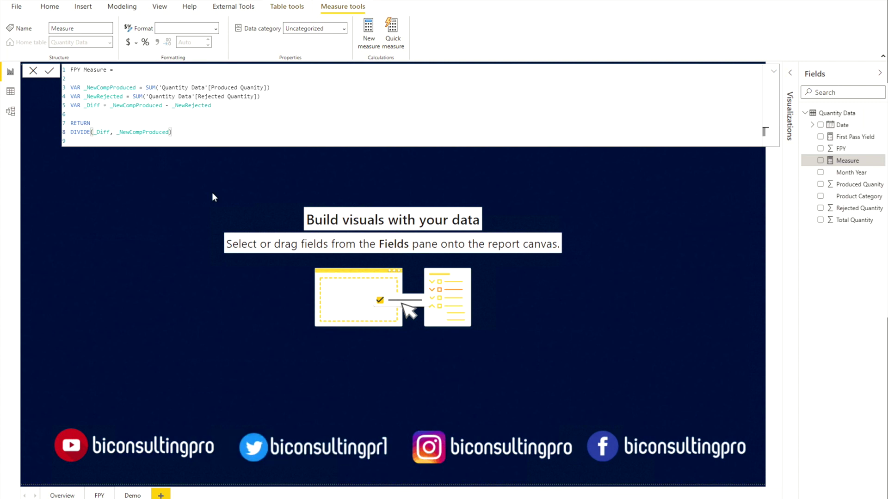
Step: Commit FPY Measure and place a blank clustered column chart on the Demo page
{"action": "left_click", "coordinate": [48, 72]}
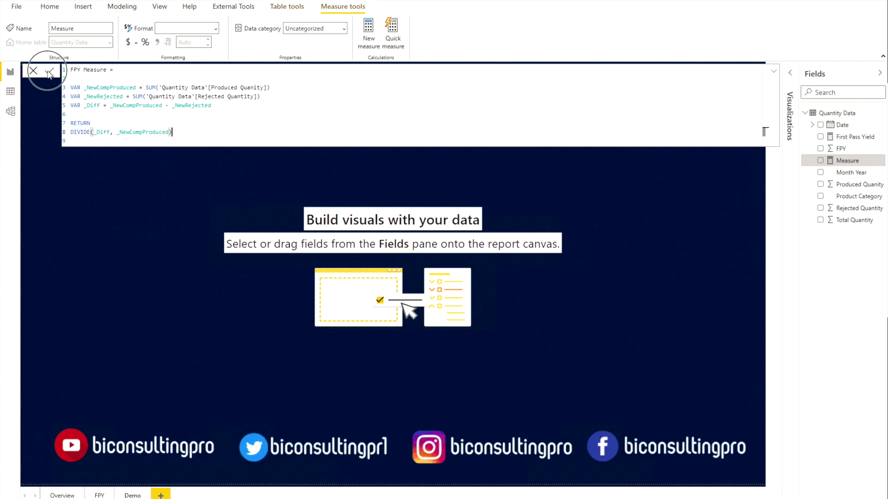
{"action": "left_click", "coordinate": [34, 71]}
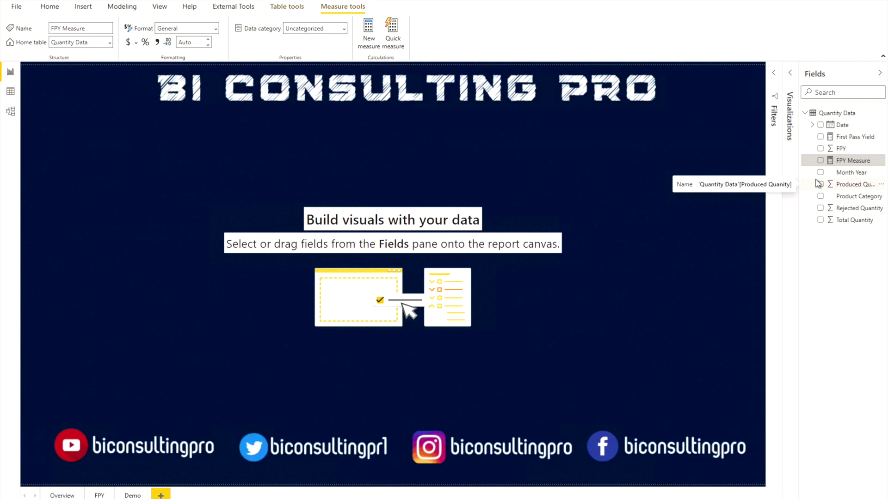
{"action": "left_click", "coordinate": [792, 86]}
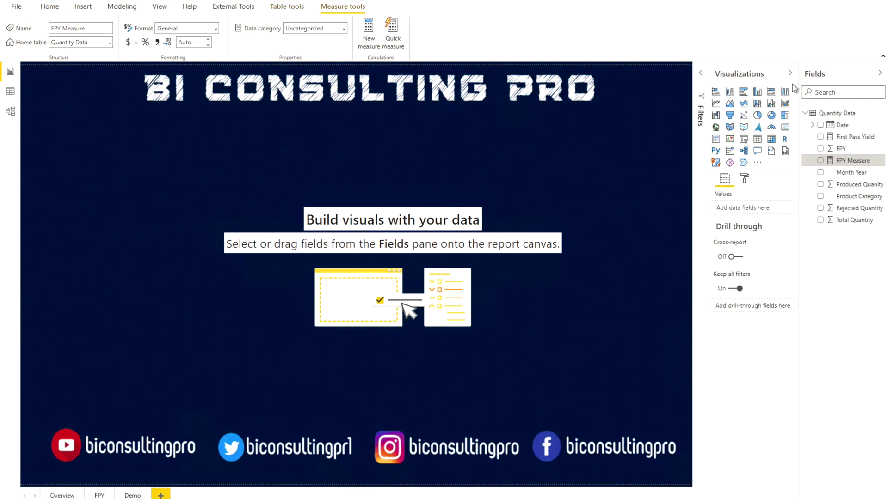
{"action": "left_click", "coordinate": [661, 150]}
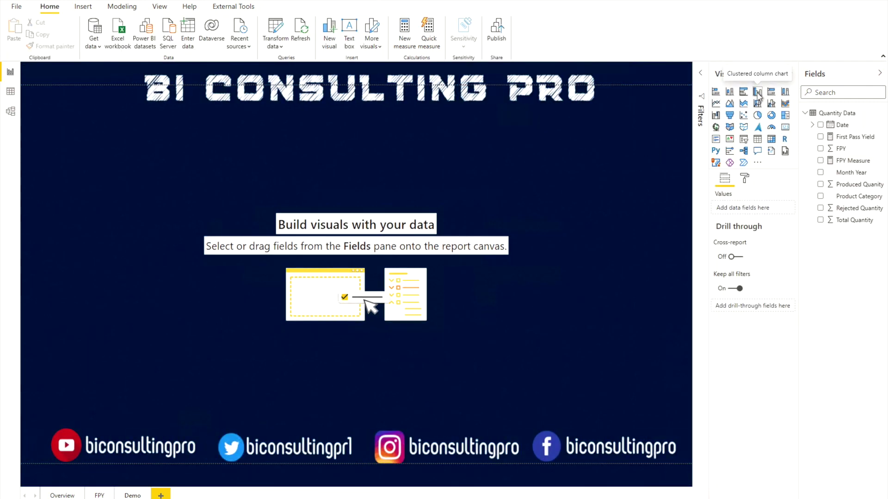
{"action": "left_click", "coordinate": [757, 93]}
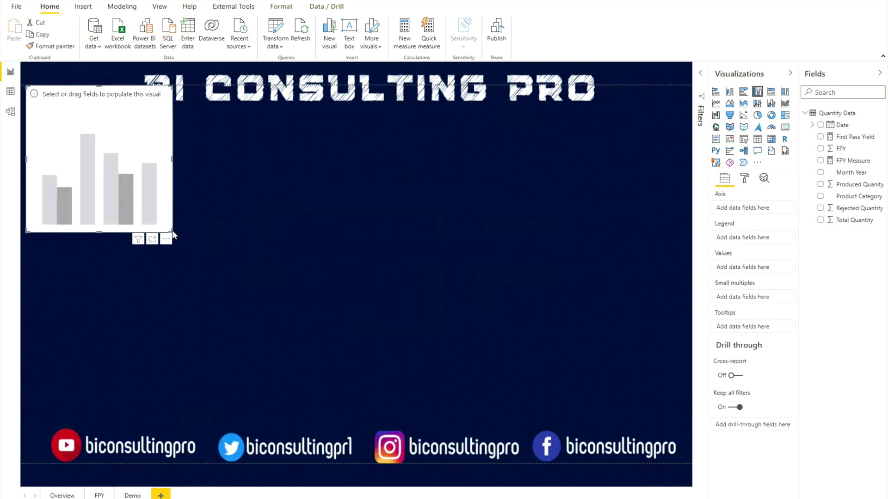
Step: Enlarge and centre the chart, plotting FPY Measure by Month Year
{"action": "left_click_drag", "start_coordinate": [172, 232], "coordinate": [343, 380]}
{"action": "left_click_drag", "start_coordinate": [231, 262], "coordinate": [398, 298]}
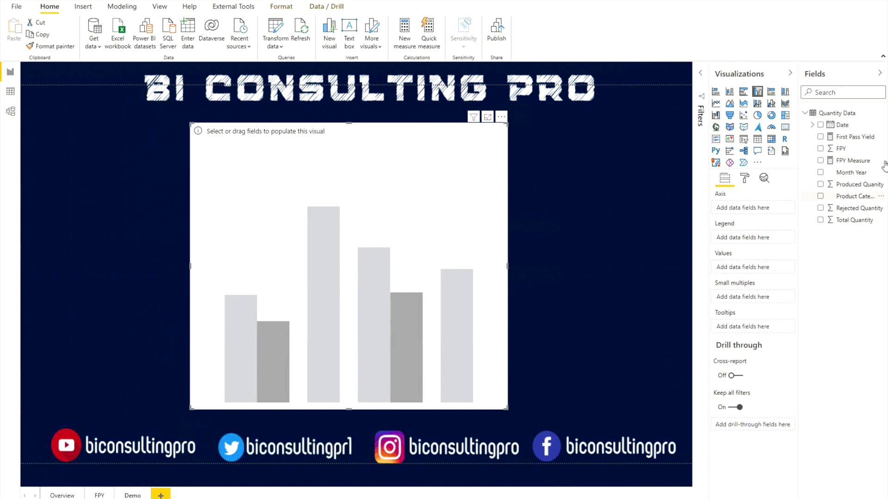
{"action": "left_click_drag", "start_coordinate": [853, 175], "coordinate": [764, 208]}
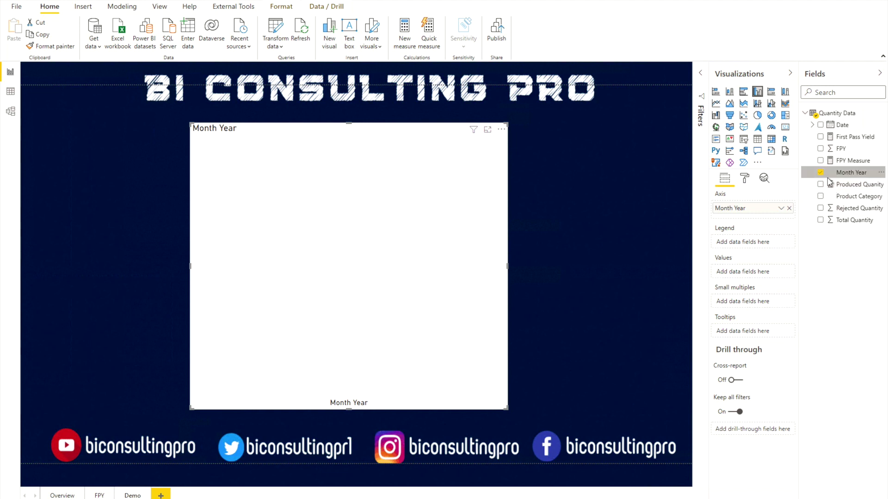
{"action": "left_click_drag", "start_coordinate": [832, 160], "coordinate": [742, 273]}
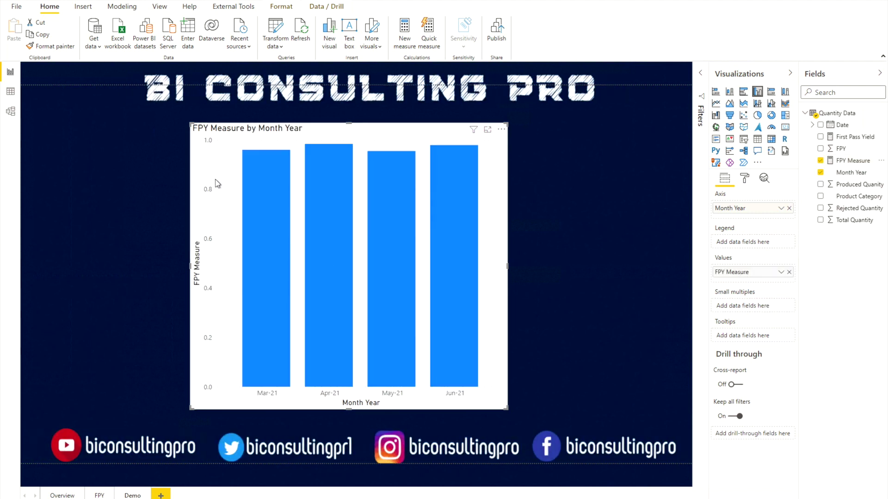
{"action": "mouse_move", "coordinate": [391, 229]}
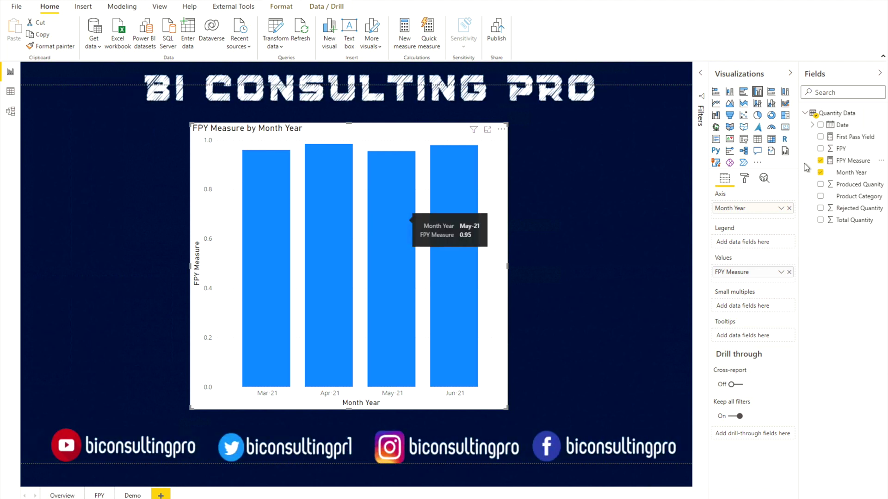
{"action": "left_click", "coordinate": [849, 162]}
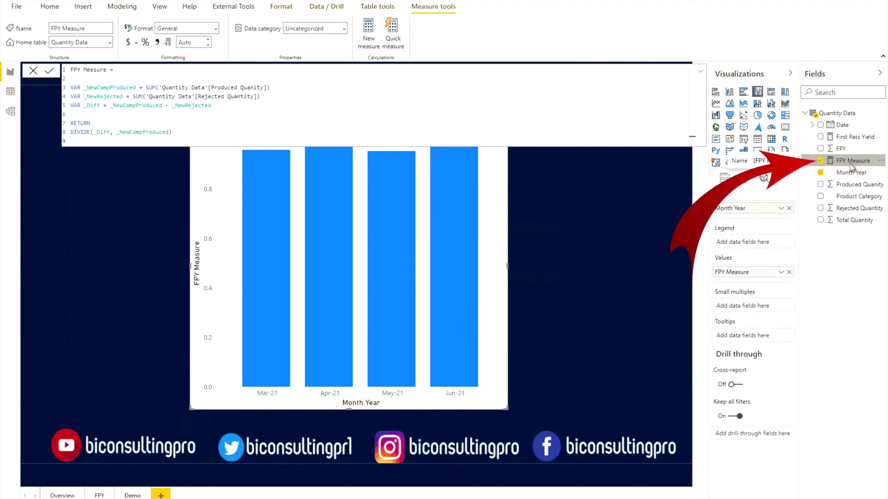
Step: Format FPY Measure as a percentage and widen the chart to the right
{"action": "left_click", "coordinate": [145, 42]}
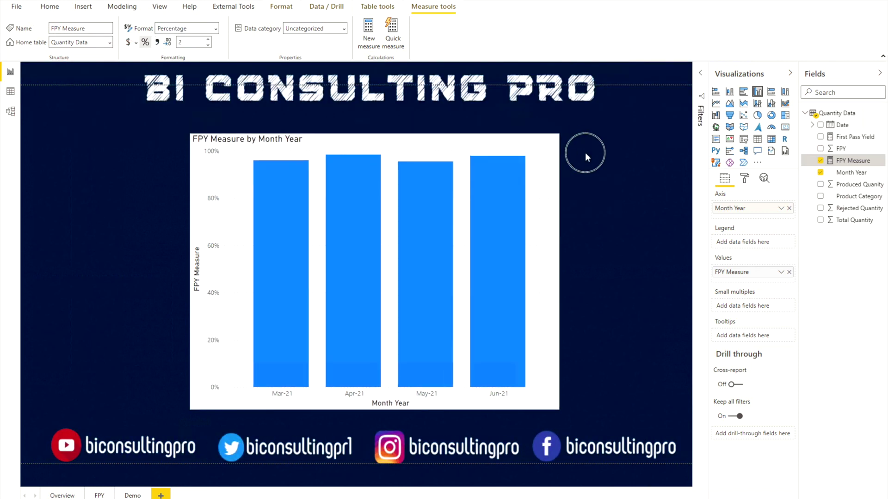
{"action": "left_click_drag", "start_coordinate": [585, 152], "coordinate": [647, 198]}
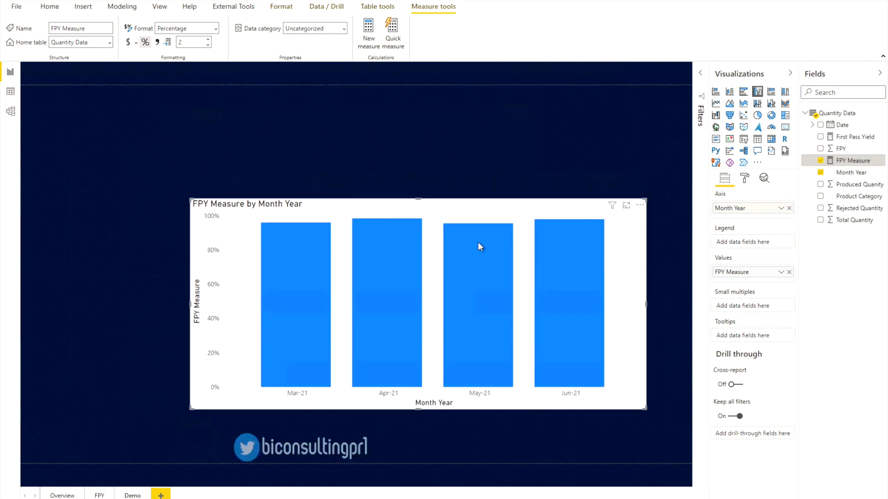
{"action": "mouse_move", "coordinate": [478, 243]}
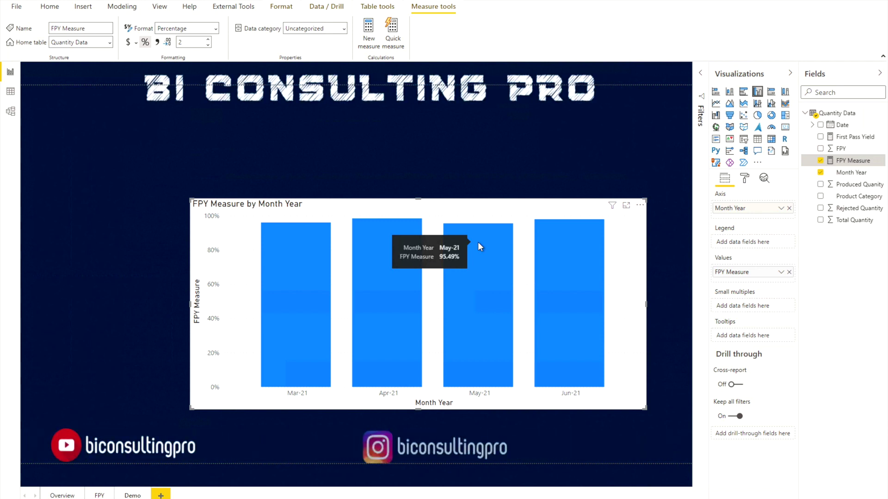
Step: Add Product Category as the legend and resize the FPY chart smaller
{"action": "left_click", "coordinate": [846, 202]}
{"action": "left_click_drag", "start_coordinate": [845, 202], "coordinate": [765, 247]}
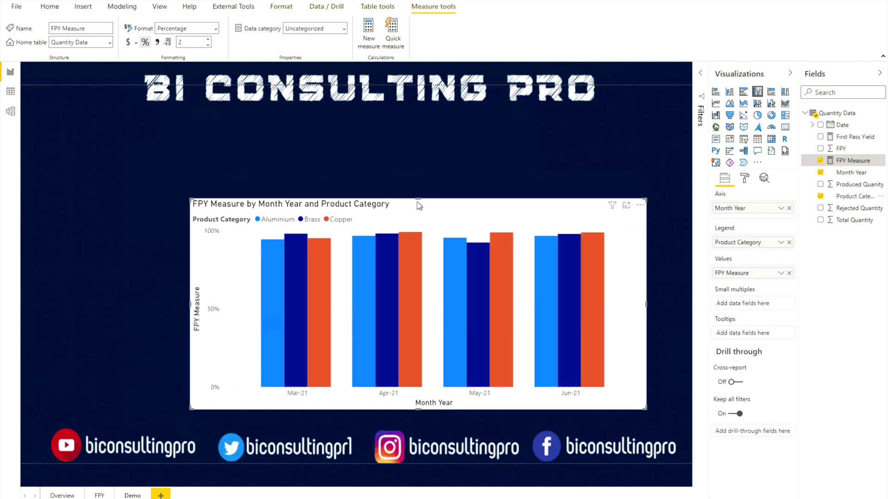
{"action": "left_click_drag", "start_coordinate": [418, 200], "coordinate": [412, 140]}
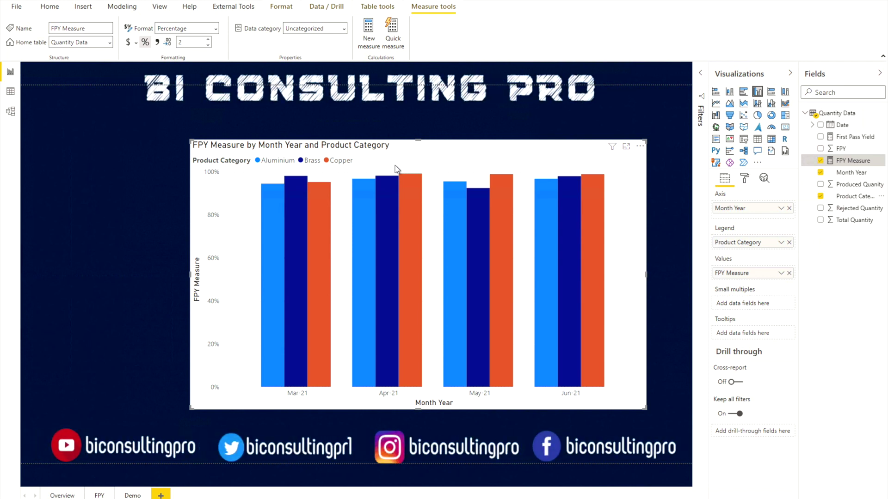
{"action": "left_click_drag", "start_coordinate": [643, 140], "coordinate": [487, 141]}
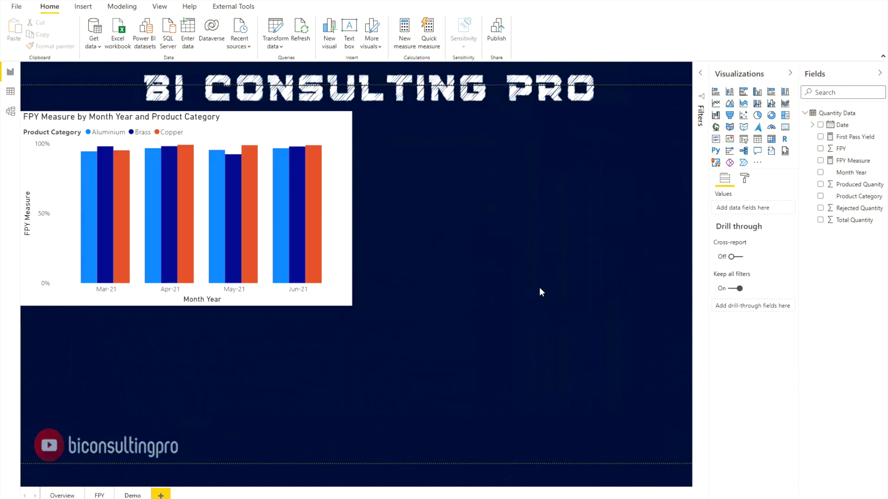
Step: Add a column chart of Total Quantity by Month Year, split into Product Category small multiples, placed top-right
{"action": "left_click", "coordinate": [757, 93]}
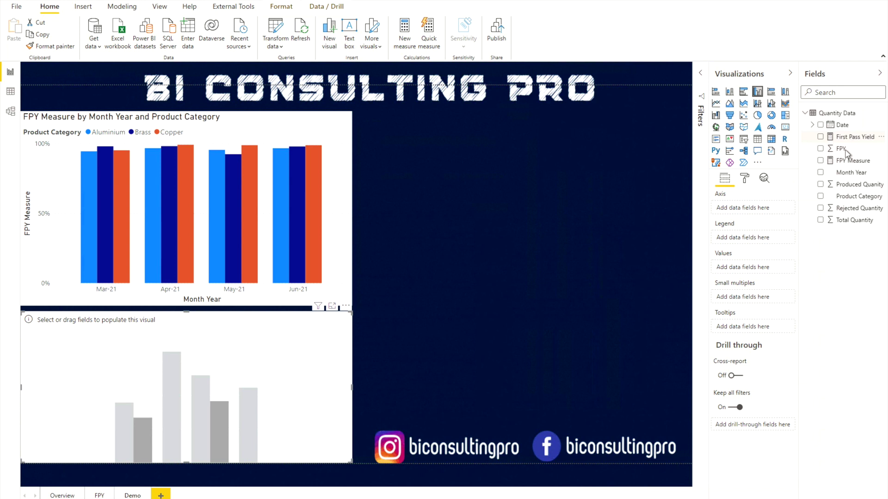
{"action": "left_click", "coordinate": [820, 173]}
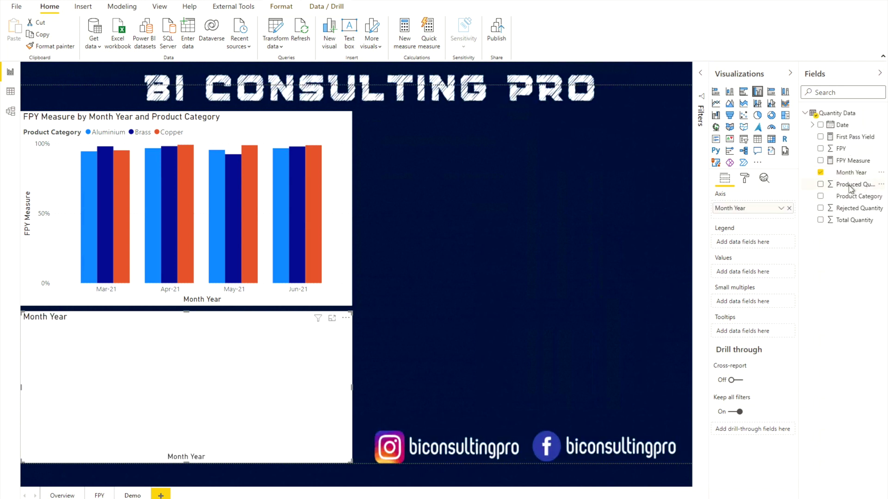
{"action": "left_click_drag", "start_coordinate": [846, 221], "coordinate": [746, 277]}
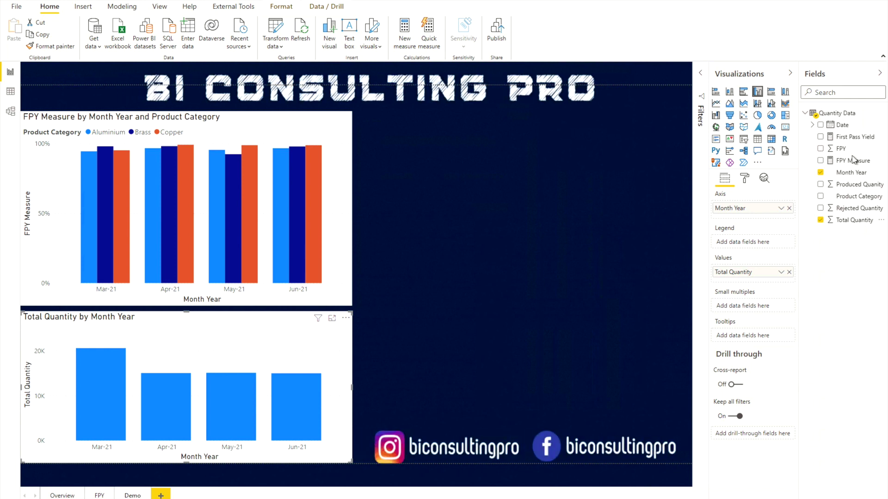
{"action": "left_click", "coordinate": [846, 200]}
{"action": "left_click_drag", "start_coordinate": [846, 200], "coordinate": [754, 306]}
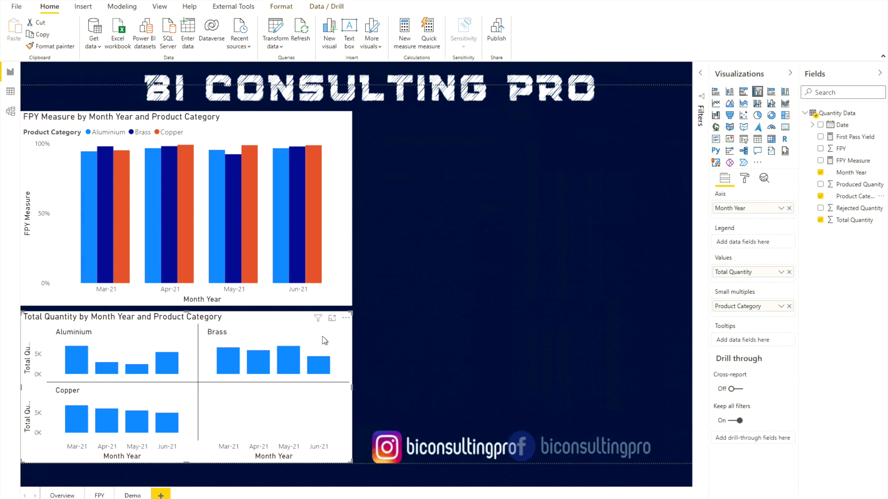
{"action": "left_click_drag", "start_coordinate": [245, 323], "coordinate": [609, 137]}
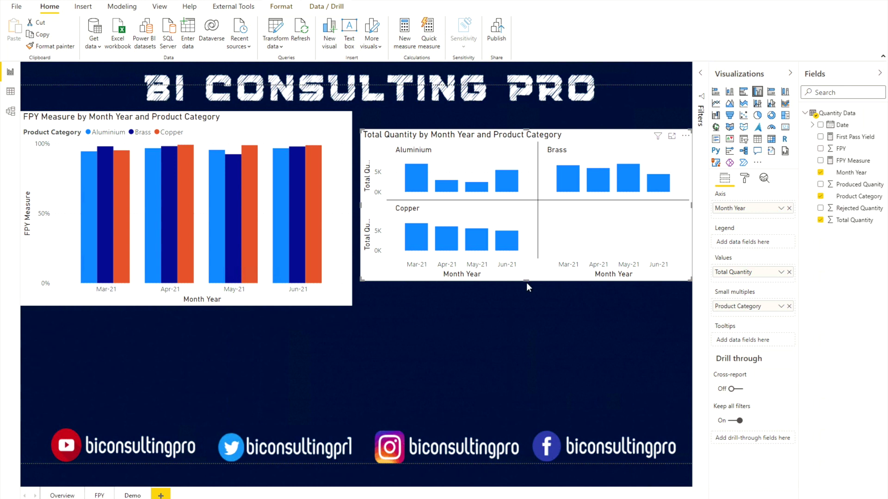
Step: Make the chart taller and replace Total Quantity with Produced Quantity and Rejected Quantity as values
{"action": "left_click_drag", "start_coordinate": [526, 280], "coordinate": [525, 376]}
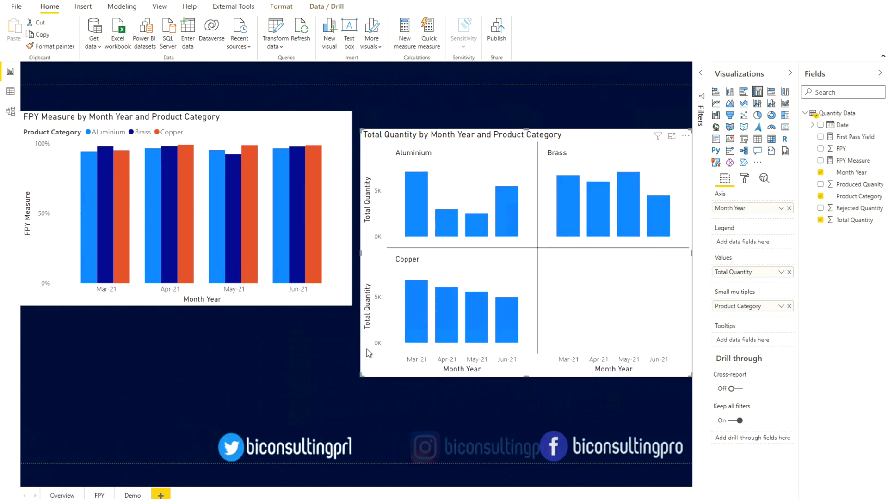
{"action": "left_click", "coordinate": [326, 368]}
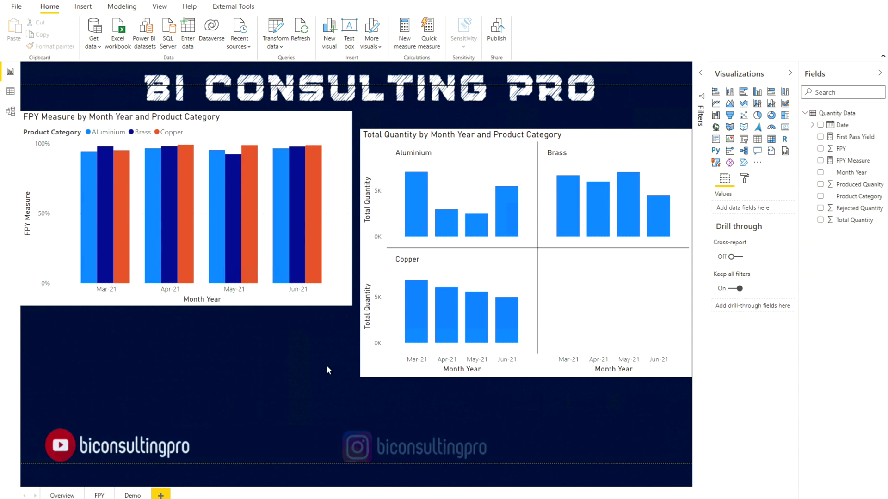
{"action": "left_click", "coordinate": [640, 300]}
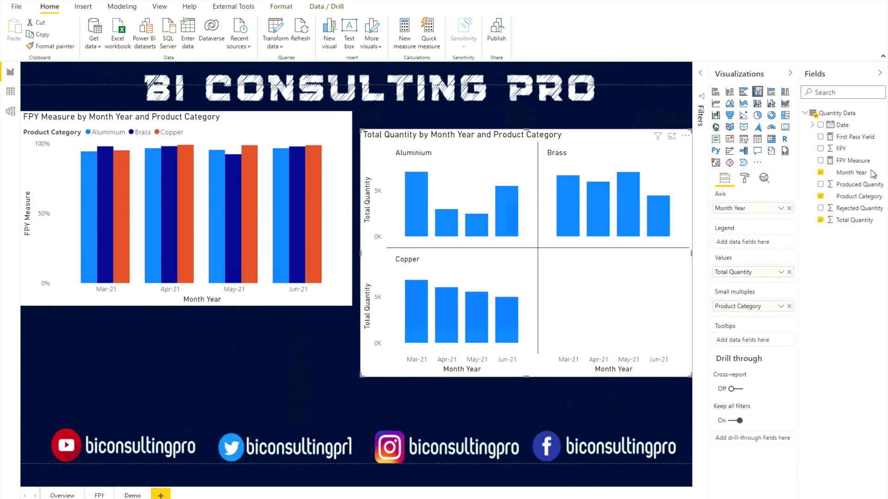
{"action": "left_click_drag", "start_coordinate": [852, 188], "coordinate": [757, 280]}
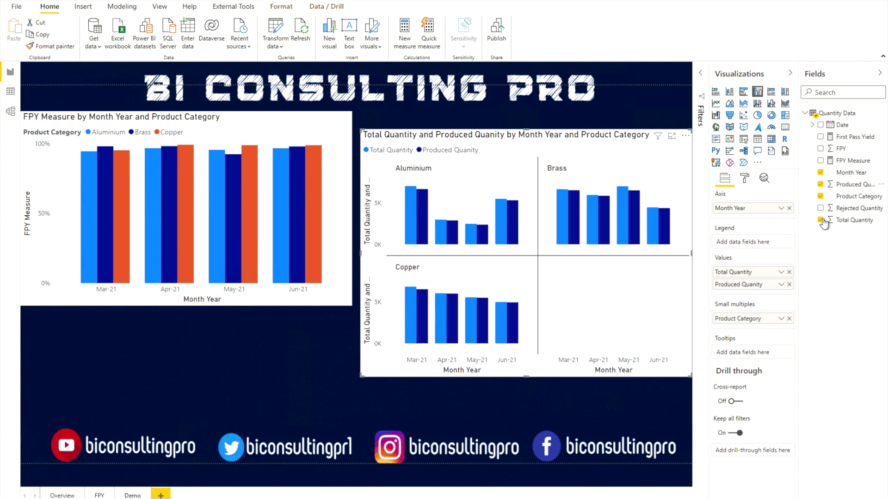
{"action": "left_click", "coordinate": [788, 272]}
{"action": "left_click_drag", "start_coordinate": [855, 208], "coordinate": [764, 279]}
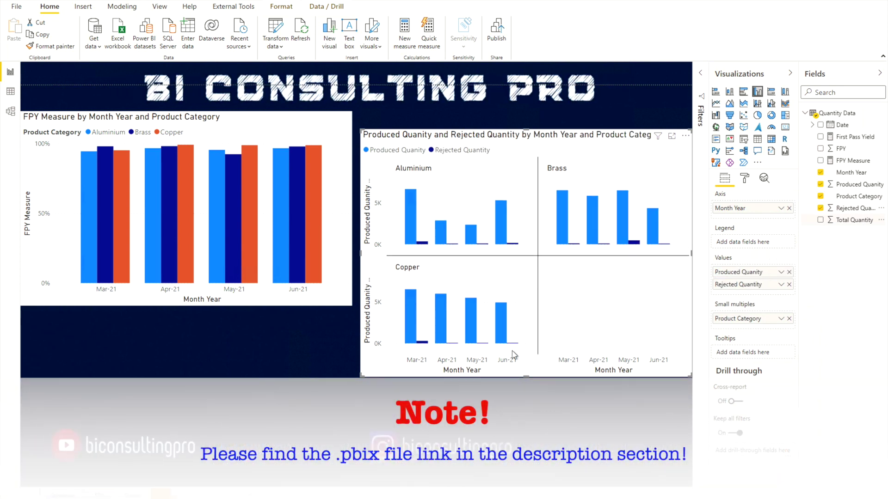